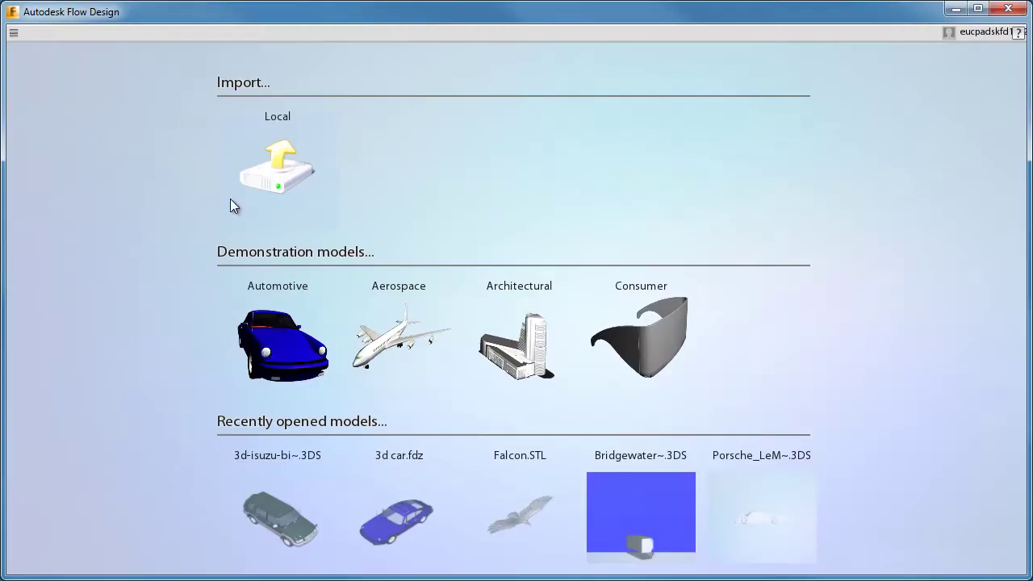
Check which model file types can be imported locally, then cancel the file browser
left_click(267, 173)
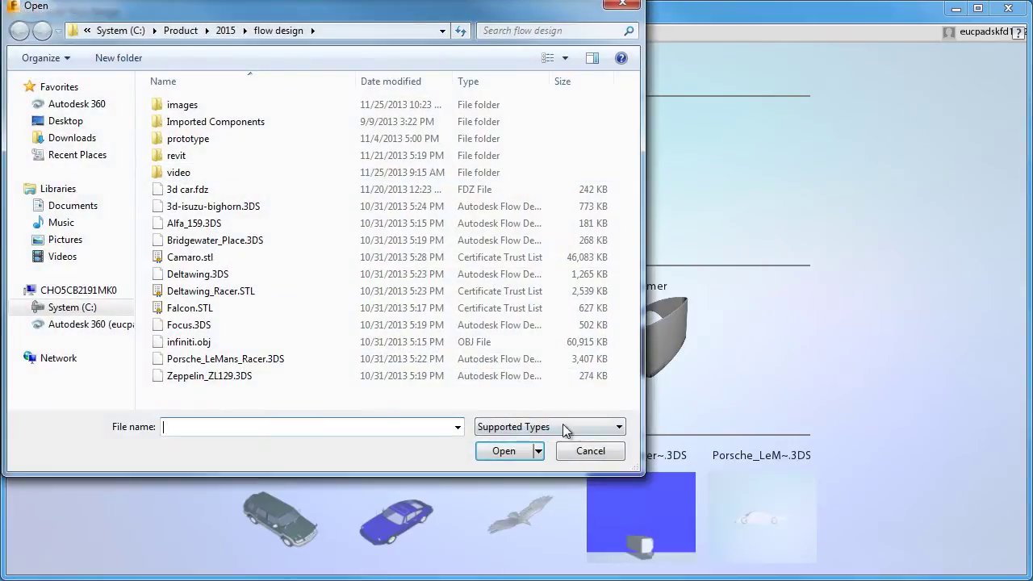
left_click(619, 430)
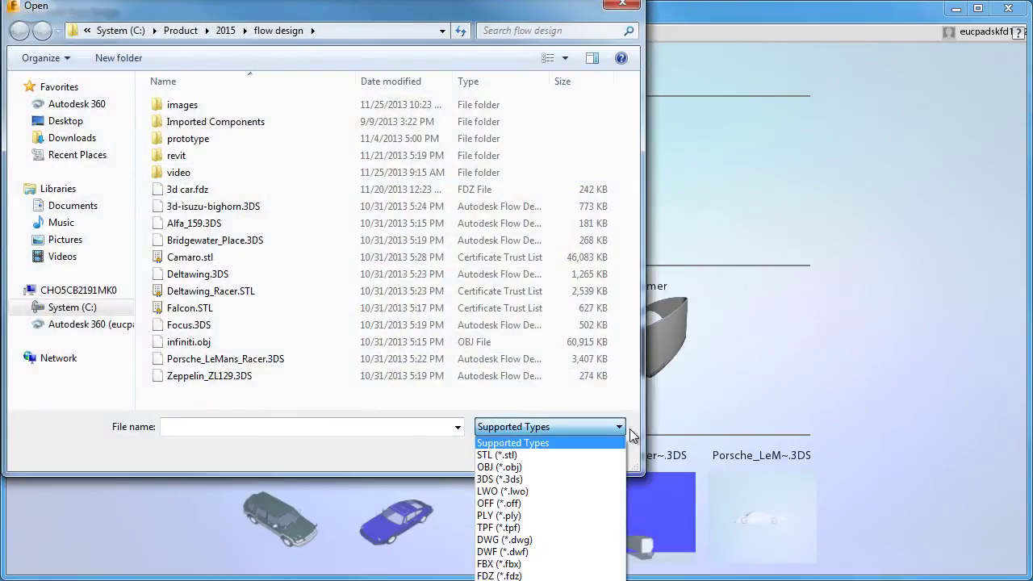
left_click(668, 428)
key("Escape")
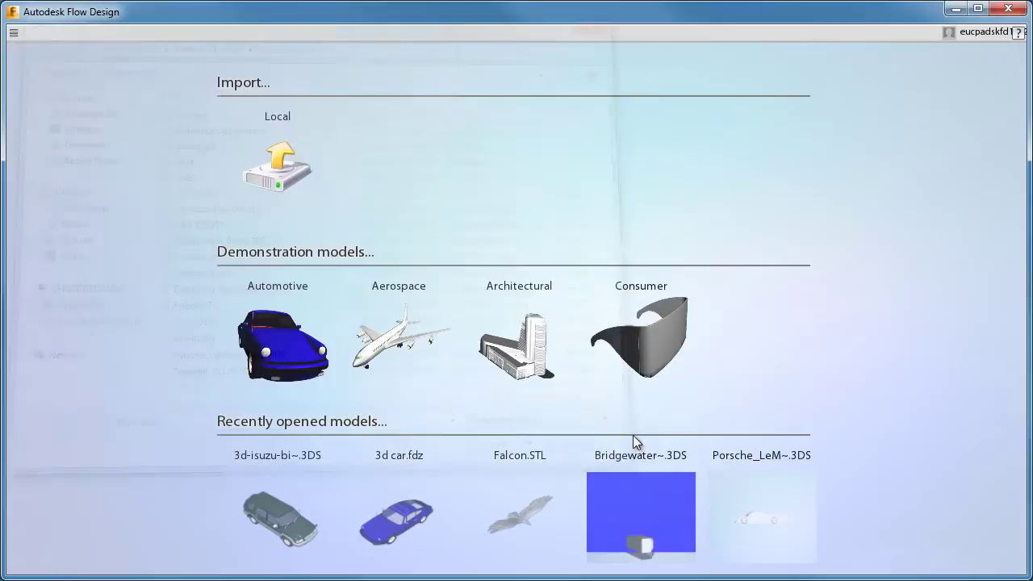
Load the Automotive demonstration car, return to the 3D home view, and review the simulation settings
left_click(285, 365)
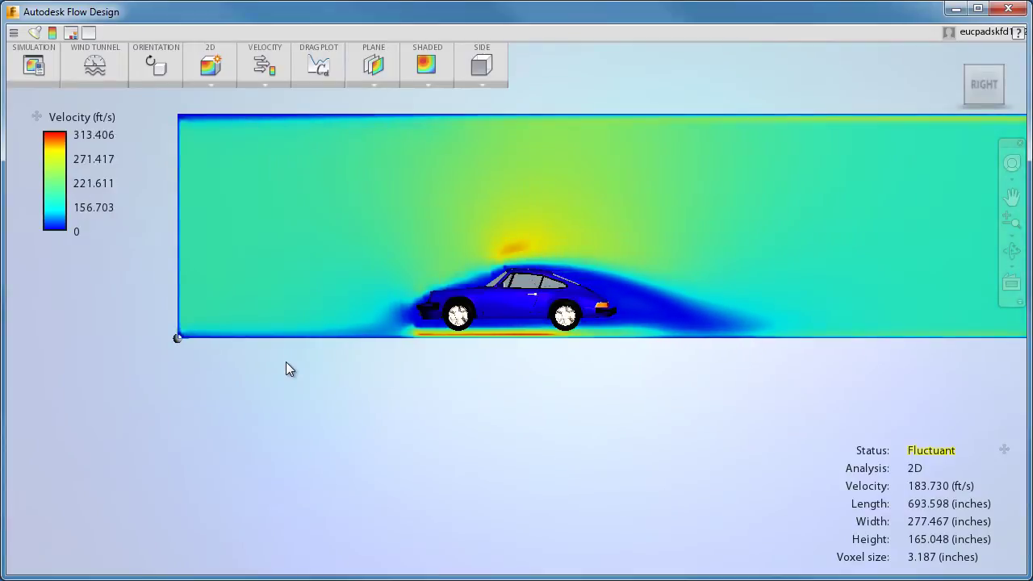
key("Home")
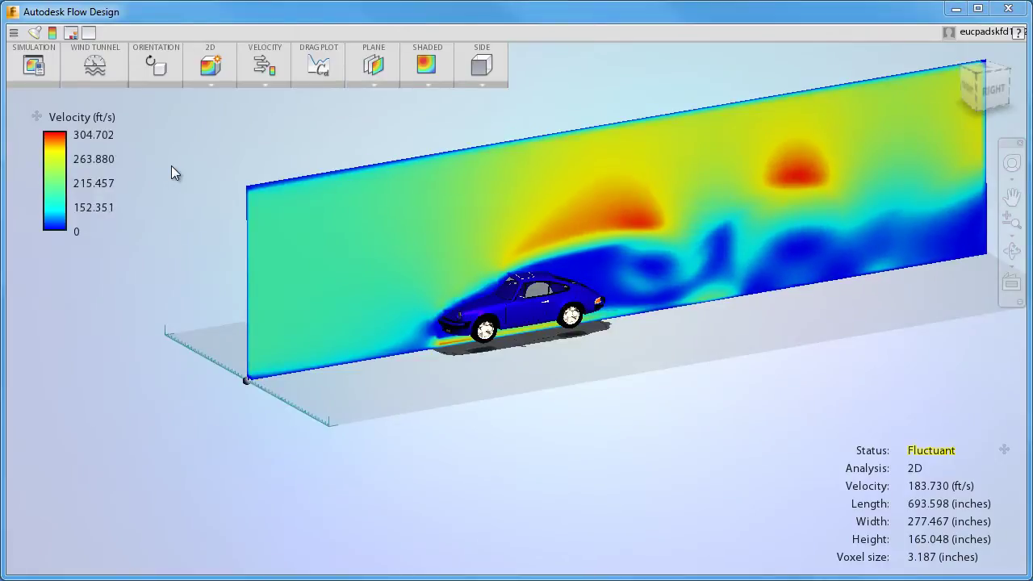
left_click(34, 65)
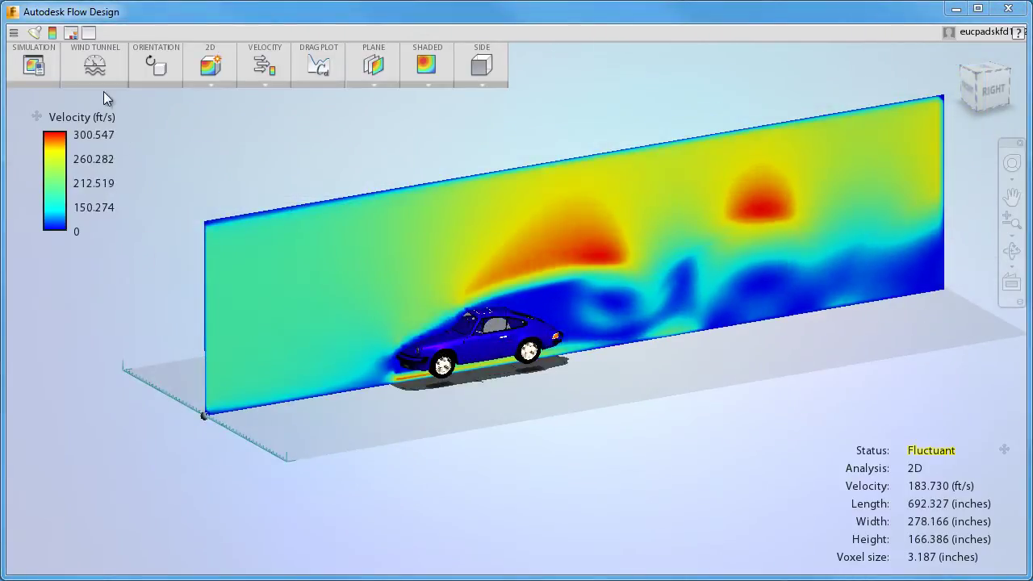
left_click(95, 64)
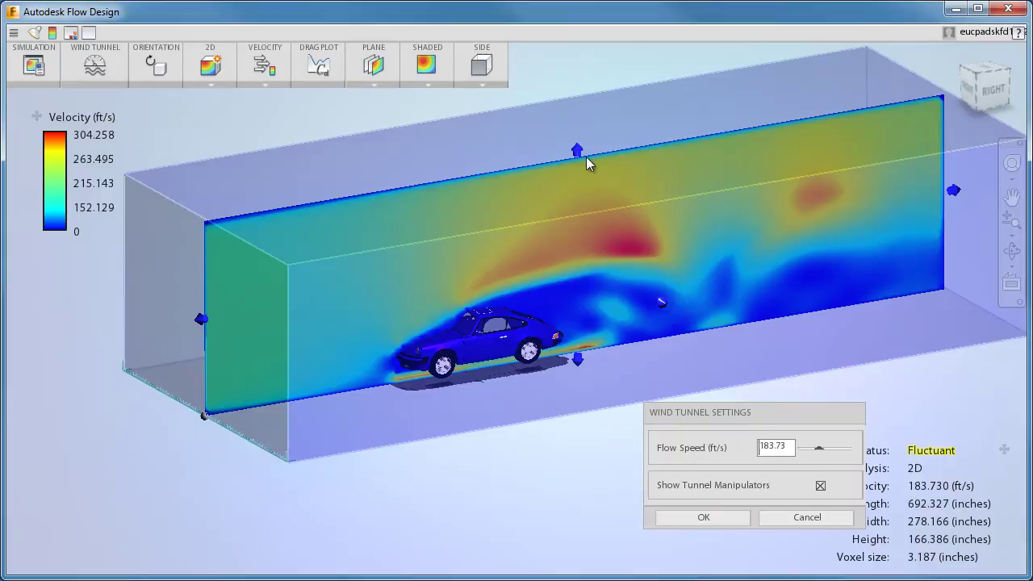
mouse_move(586, 157)
left_mouse_down()
mouse_move(577, 262)
mouse_move(577, 160)
left_mouse_up()
mouse_move(652, 303)
left_mouse_down()
mouse_move(605, 273)
mouse_move(659, 305)
left_mouse_up()
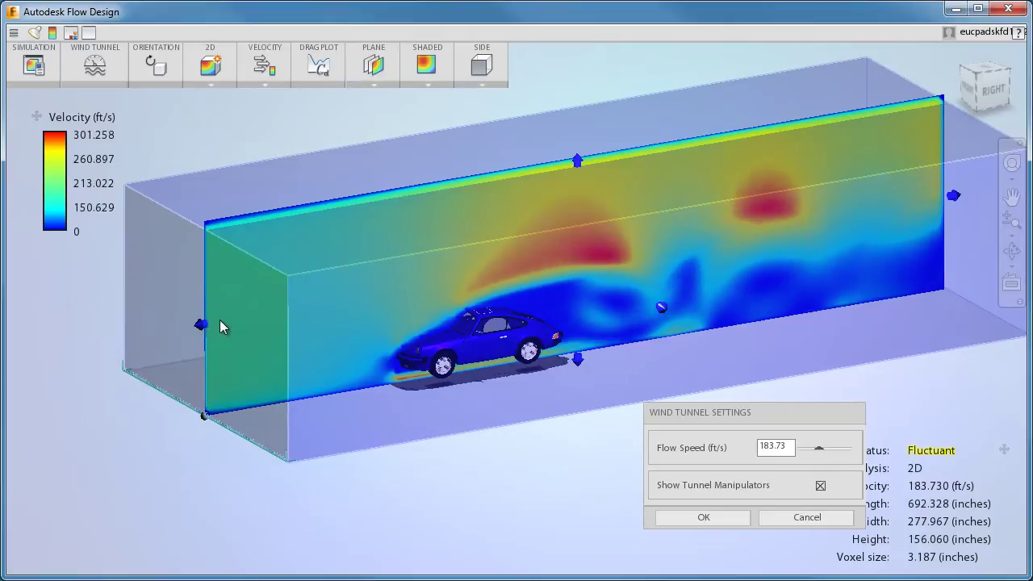
mouse_move(203, 324)
left_mouse_down()
mouse_move(321, 310)
mouse_move(195, 325)
left_mouse_up()
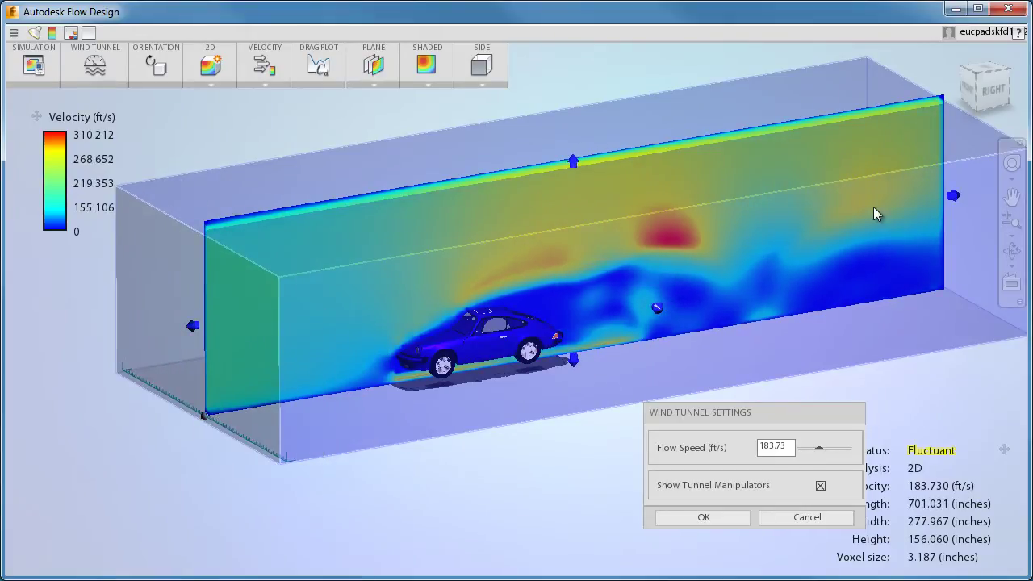
mouse_move(954, 195)
left_mouse_down()
mouse_move(747, 249)
mouse_move(943, 203)
left_mouse_up()
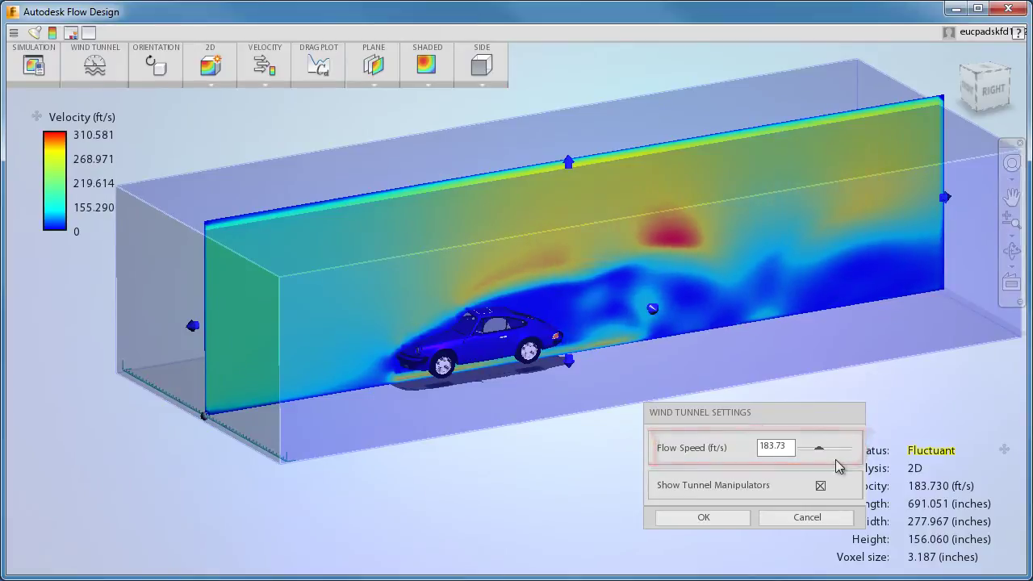
left_click(820, 485)
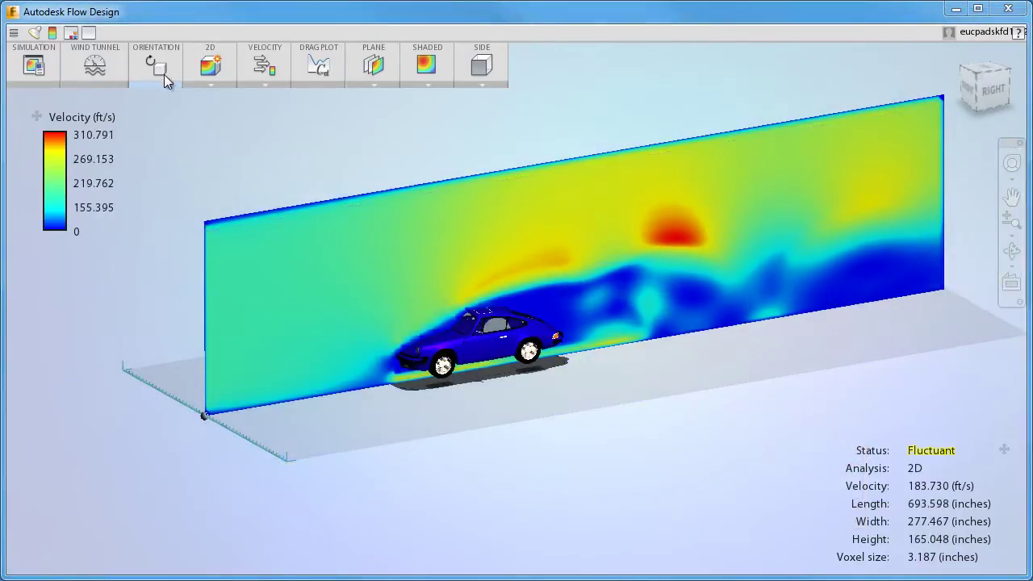
left_click(157, 68)
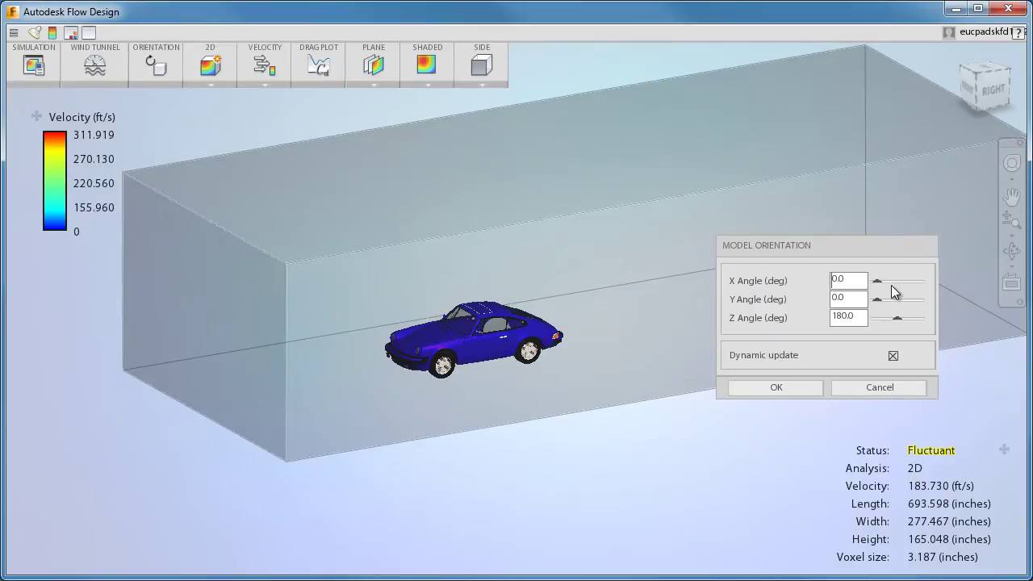
left_click_drag(880, 282, 898, 326)
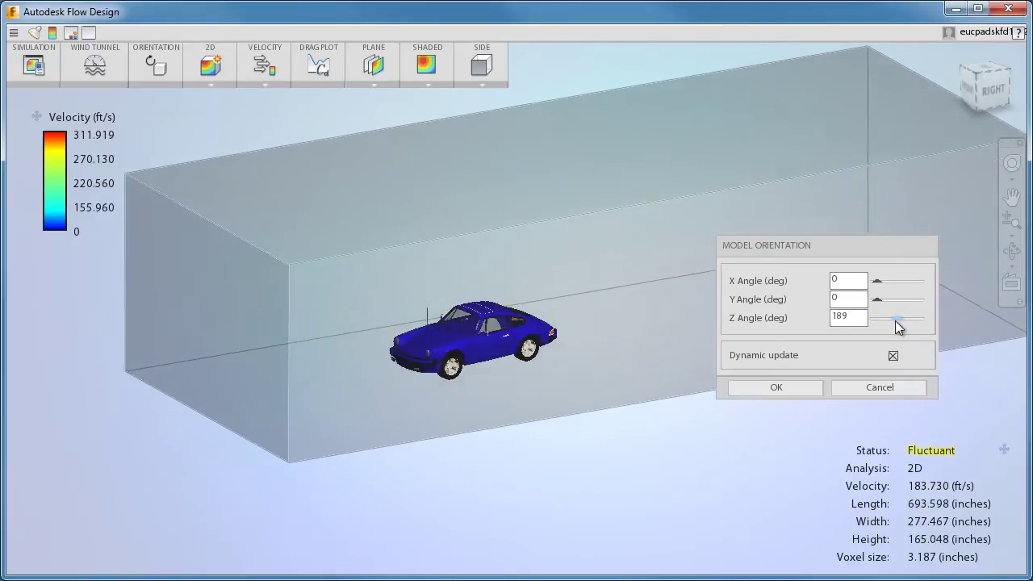
left_click(775, 388)
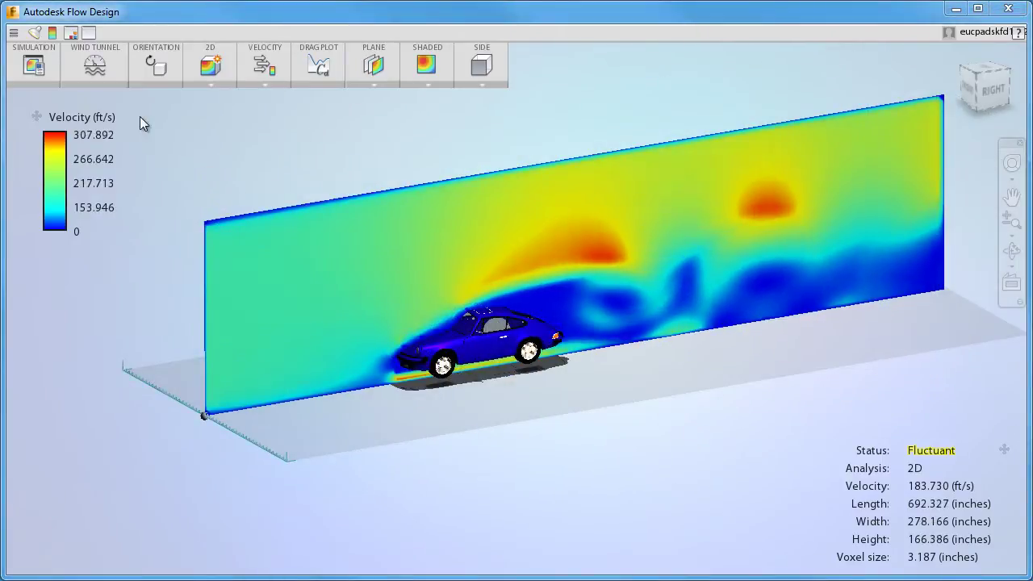
Set the legend to banded colours with contour lines
left_click(52, 32)
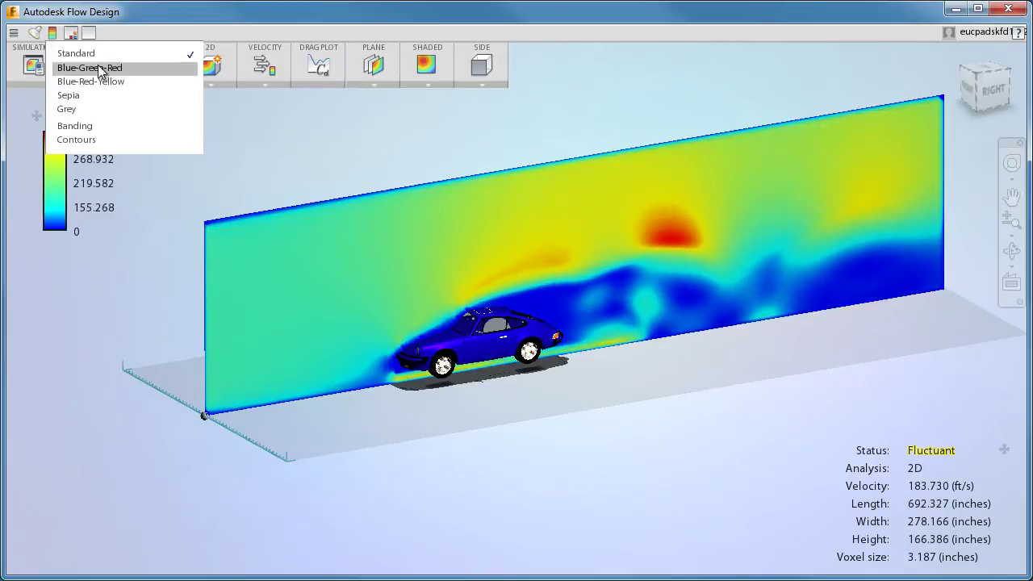
left_click(104, 125)
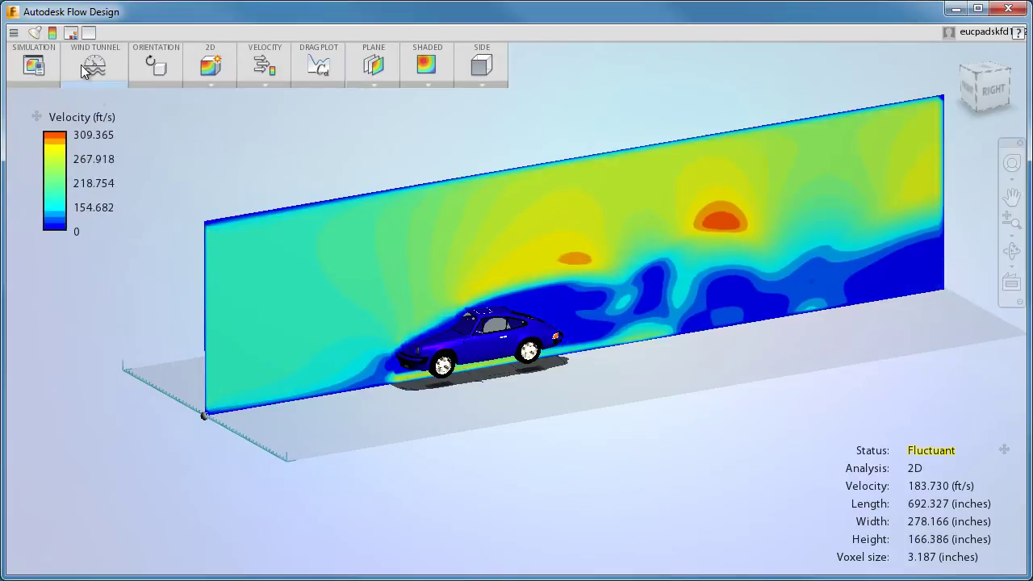
left_click(52, 32)
left_click(99, 139)
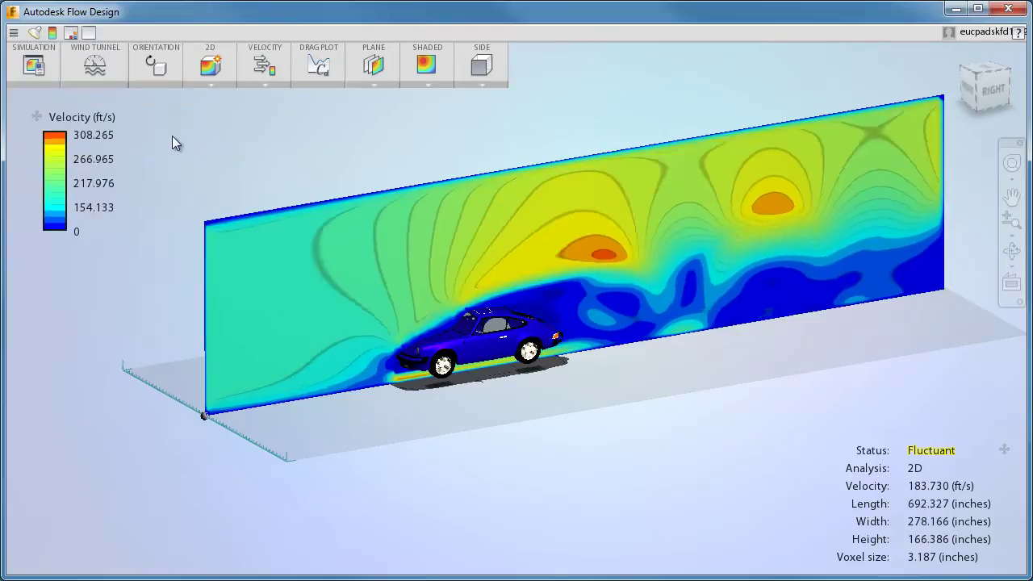
Make the viewport background dark and review the display visibility options unchanged
left_click(72, 33)
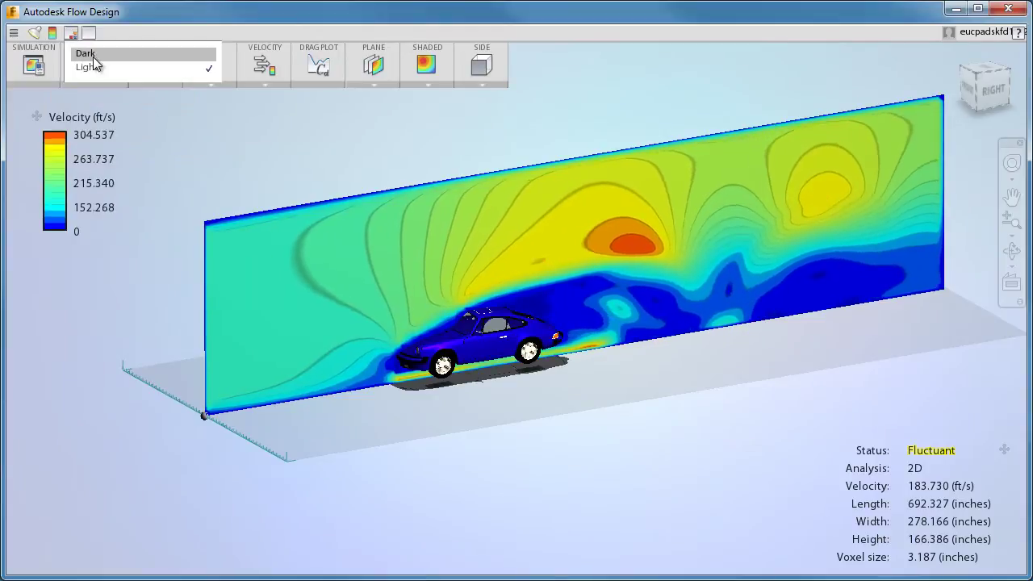
left_click(96, 56)
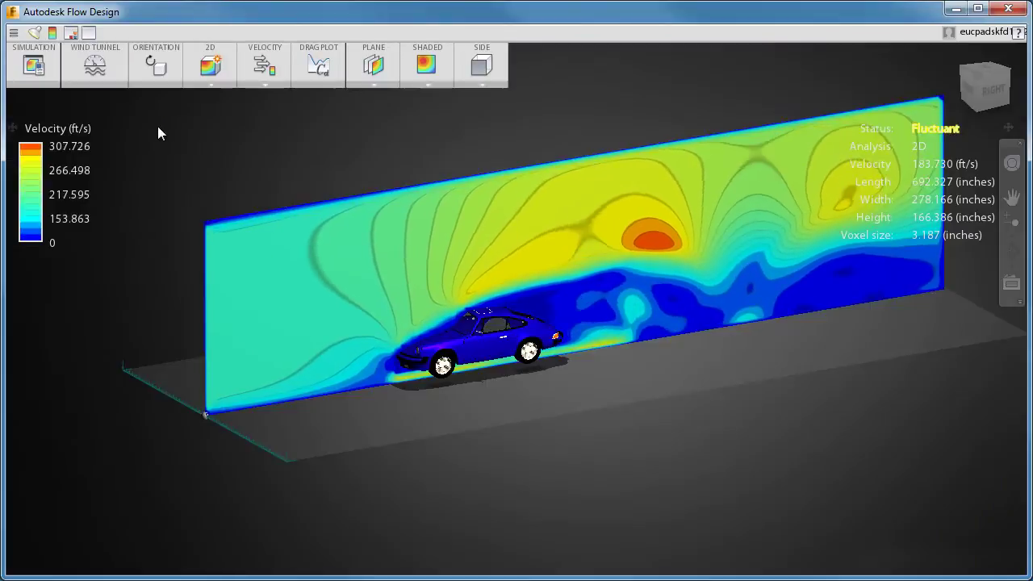
left_click(89, 34)
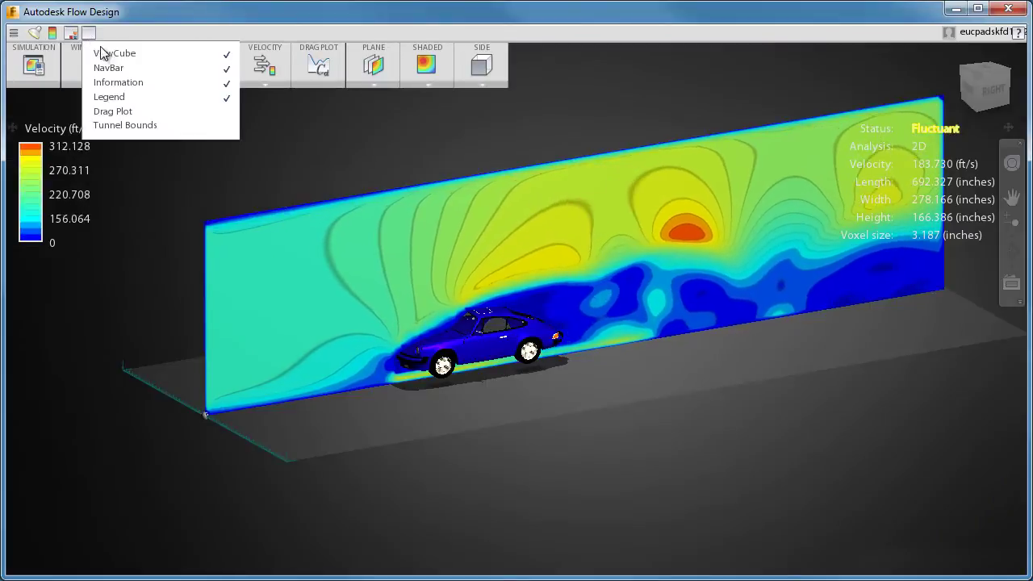
left_click(148, 152)
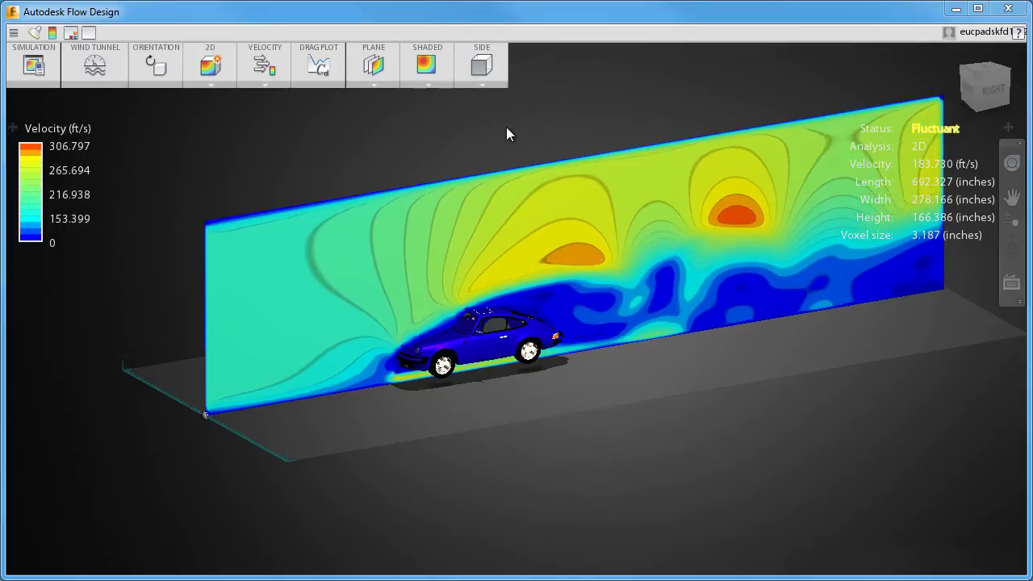
left_click(263, 85)
Plot pressure results on the plane and view the drag coefficient and force plot
left_click(263, 111)
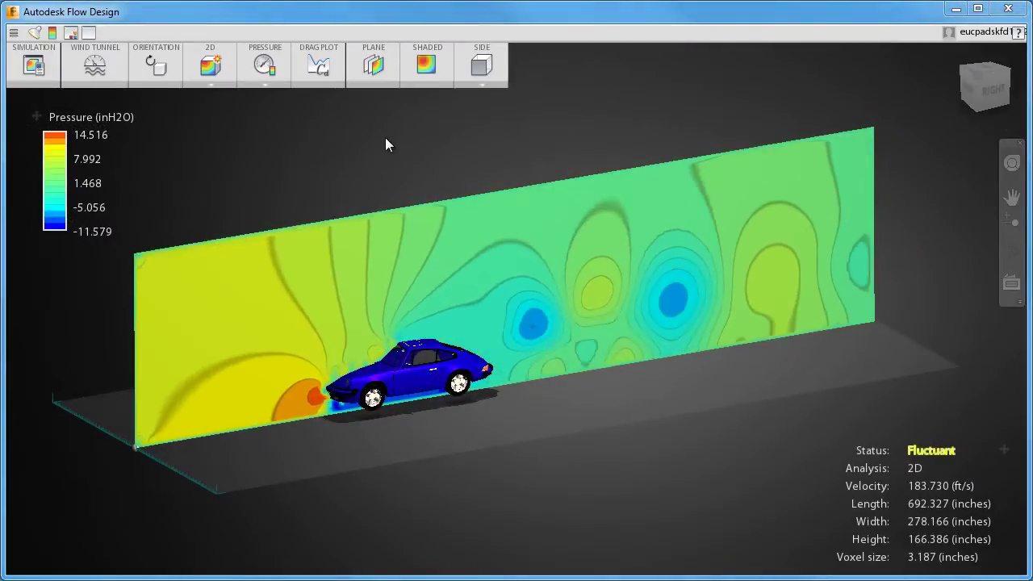
left_click(315, 71)
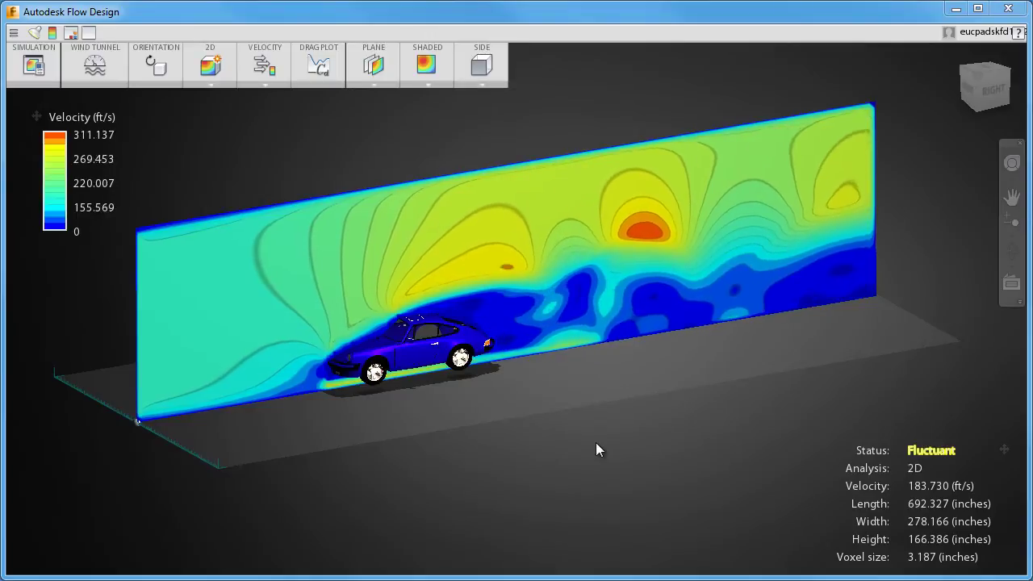
Lay the plane flat (TOP) at car height and display velocity as Vectors
left_click(484, 83)
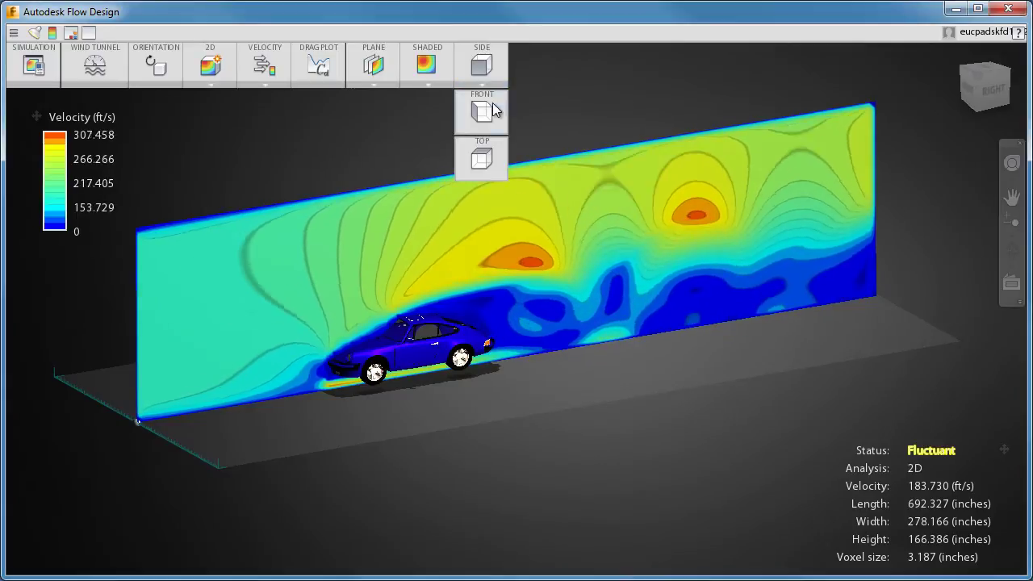
left_click(483, 158)
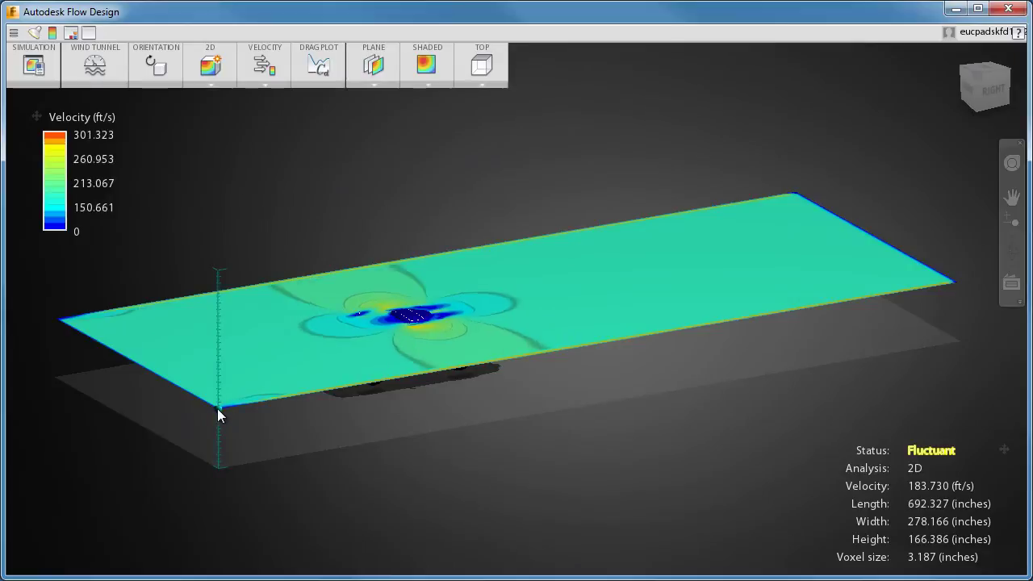
left_click_drag(217, 409, 218, 434)
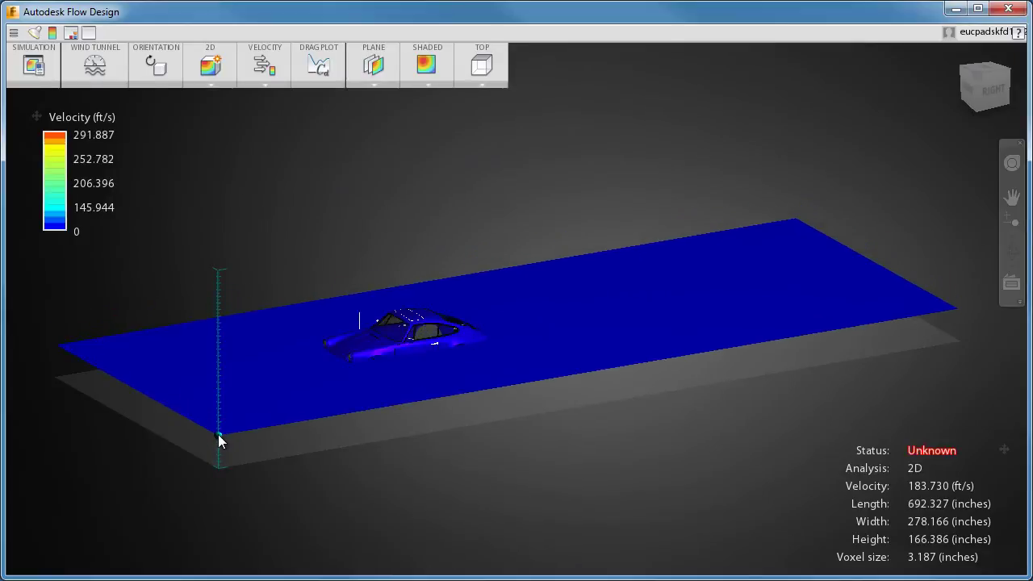
left_click_drag(459, 457, 404, 136)
left_click(427, 84)
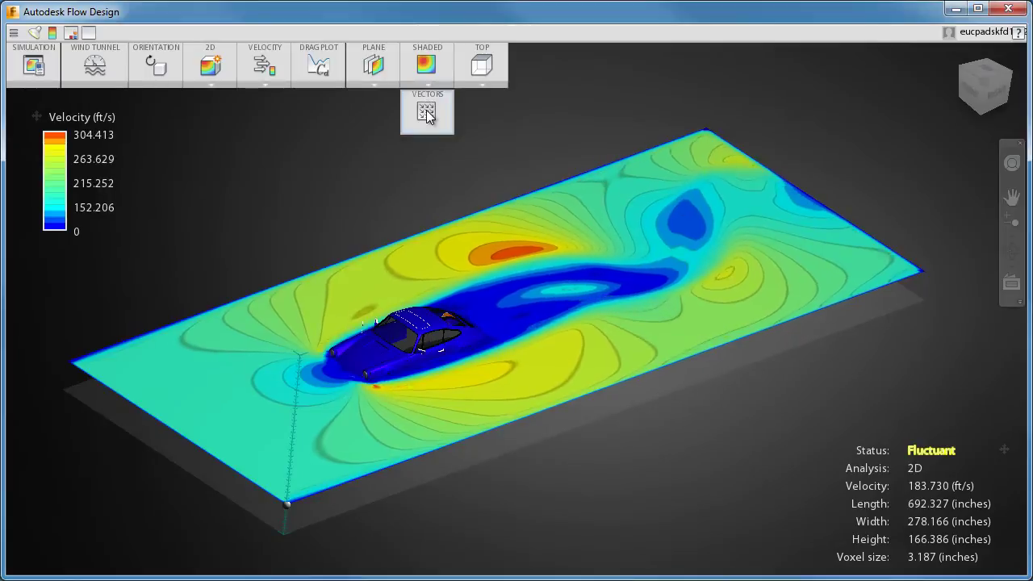
left_click(425, 110)
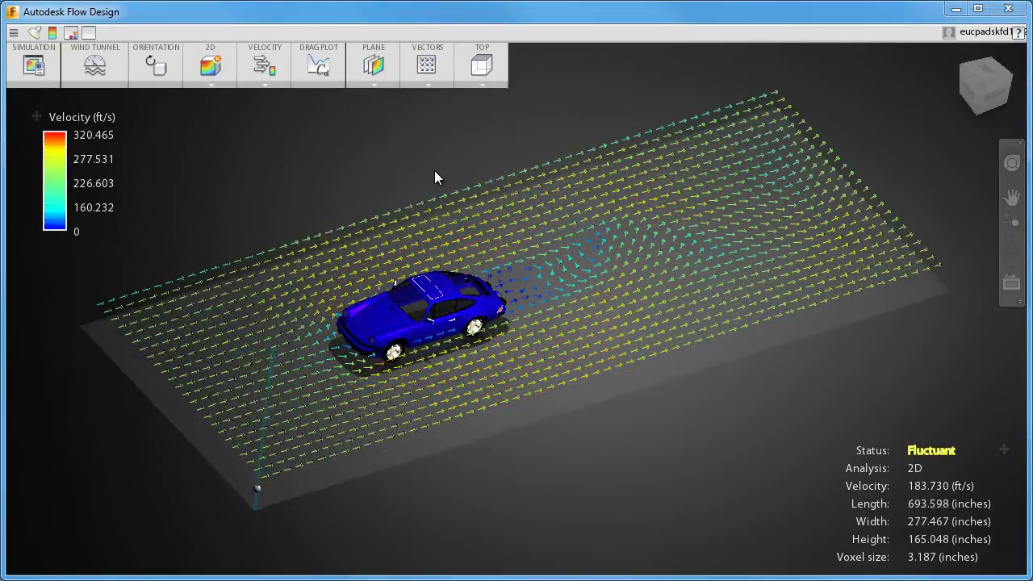
Show Flow Lines, trying Tubes, Smoke and Particles styles before settling on Lines
left_click(372, 86)
left_click(374, 110)
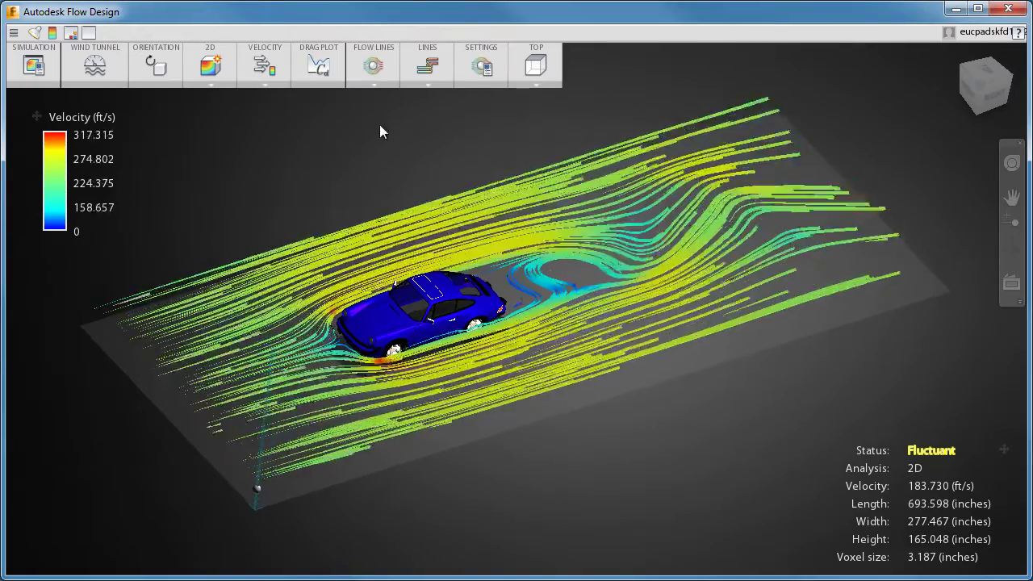
left_click(428, 84)
left_click(428, 113)
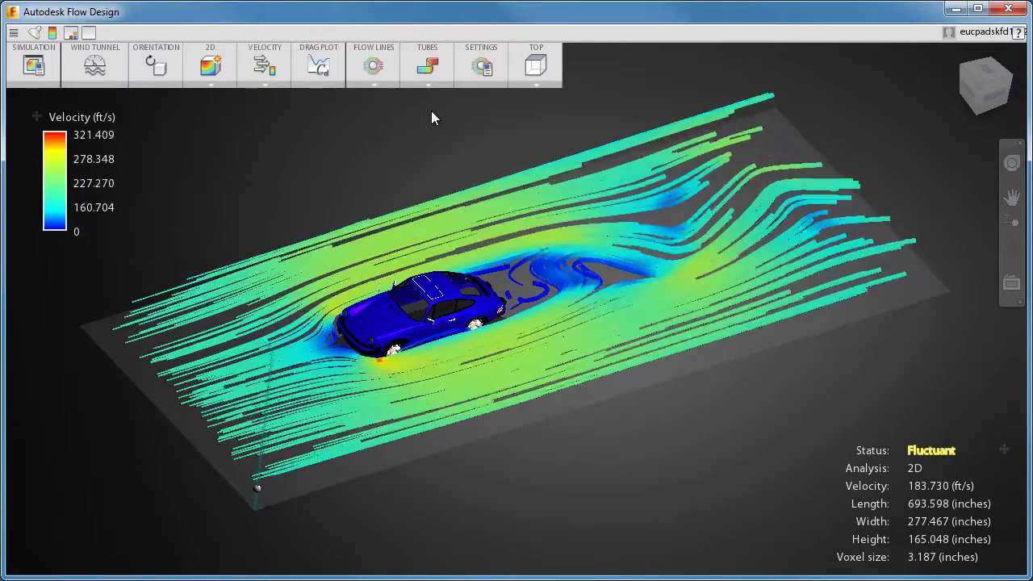
left_click(426, 84)
left_click(422, 150)
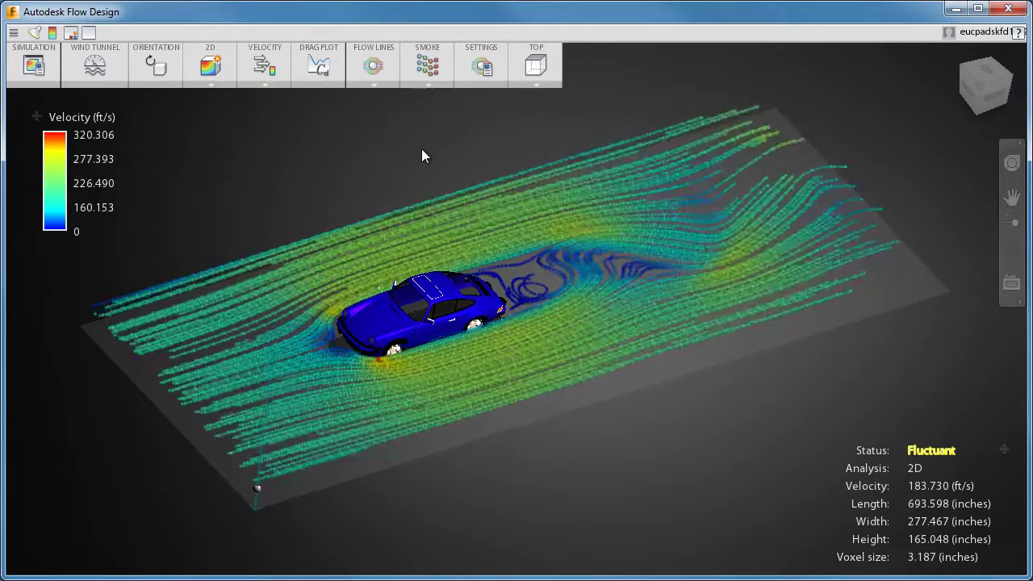
left_click(428, 84)
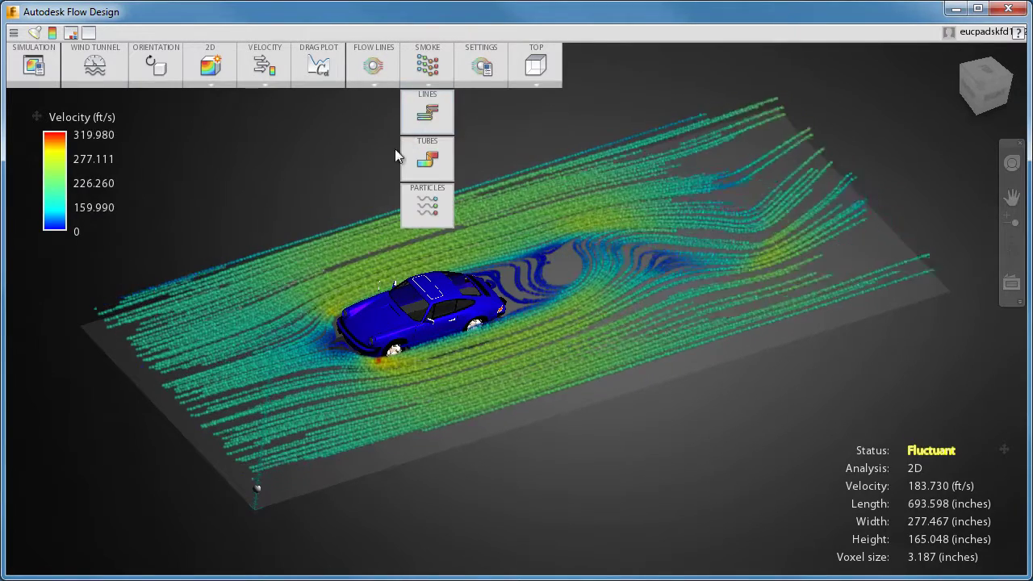
left_click(413, 200)
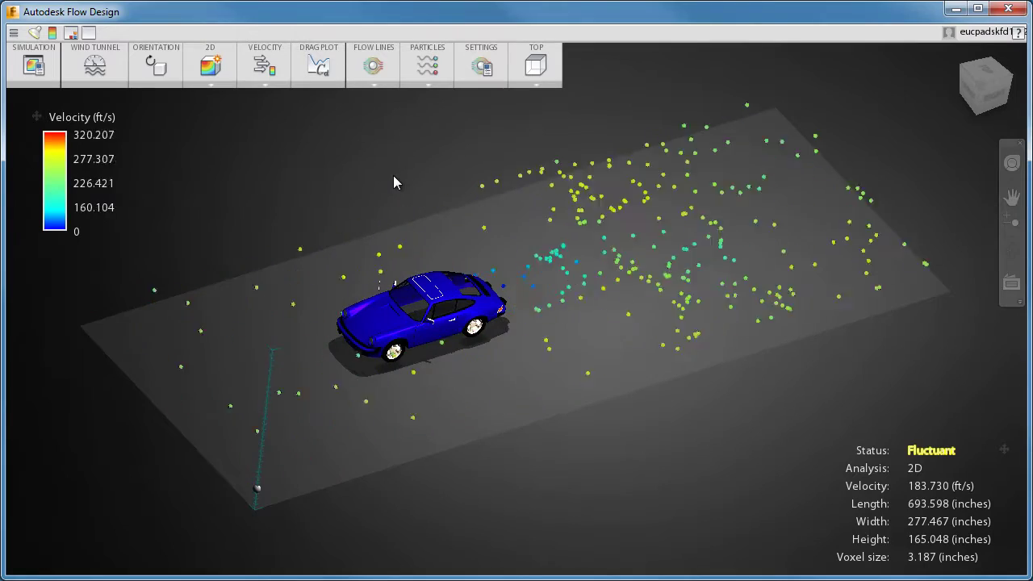
left_click(428, 84)
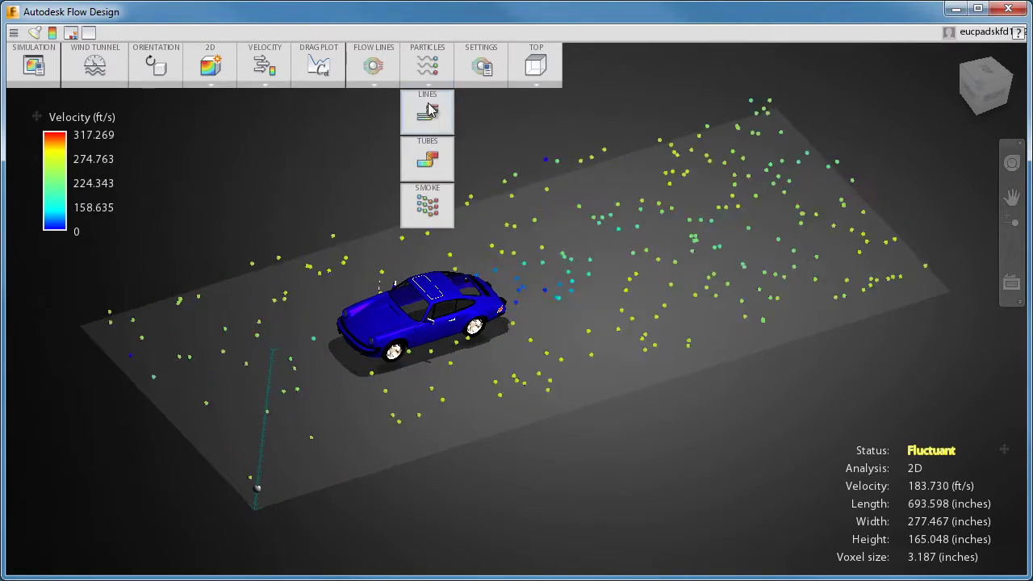
left_click(428, 106)
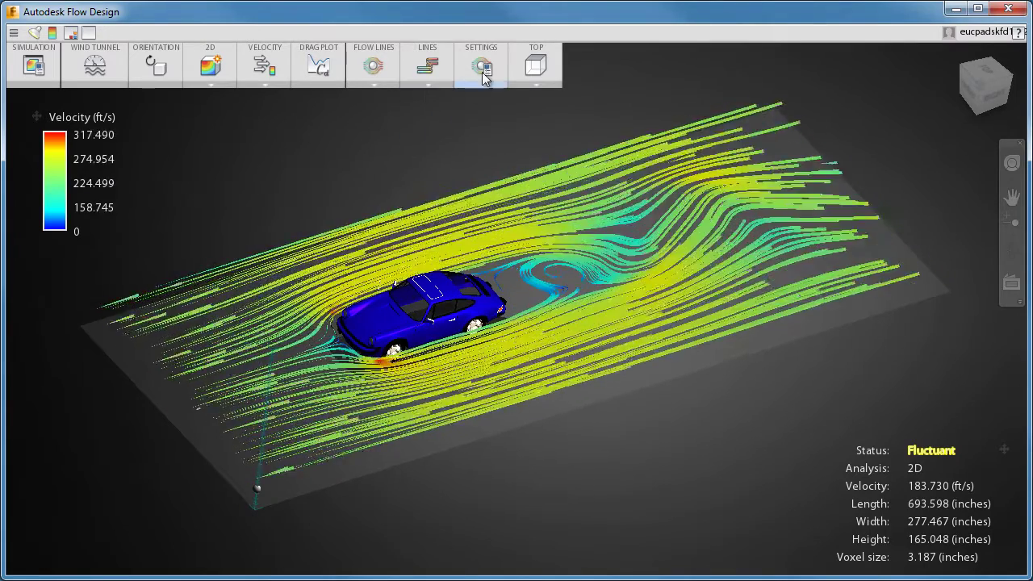
Raise the flow line Count from 251 to 1438 in Flow Line Settings
left_click(482, 66)
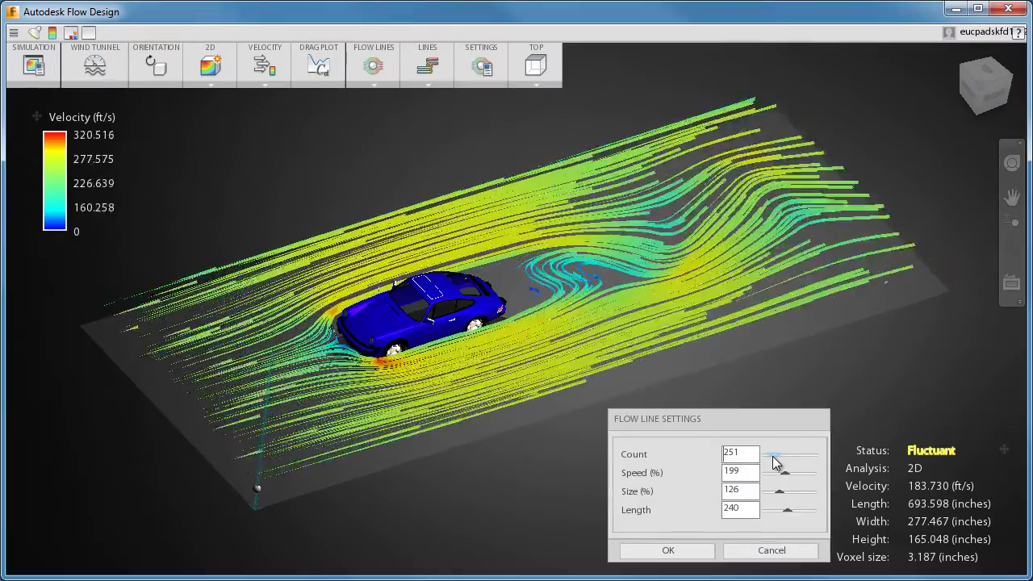
mouse_move(774, 454)
left_mouse_down()
mouse_move(798, 457)
mouse_move(773, 456)
mouse_move(802, 477)
mouse_move(781, 477)
mouse_move(799, 500)
mouse_move(777, 492)
mouse_move(808, 515)
mouse_move(769, 512)
mouse_move(795, 509)
left_mouse_up()
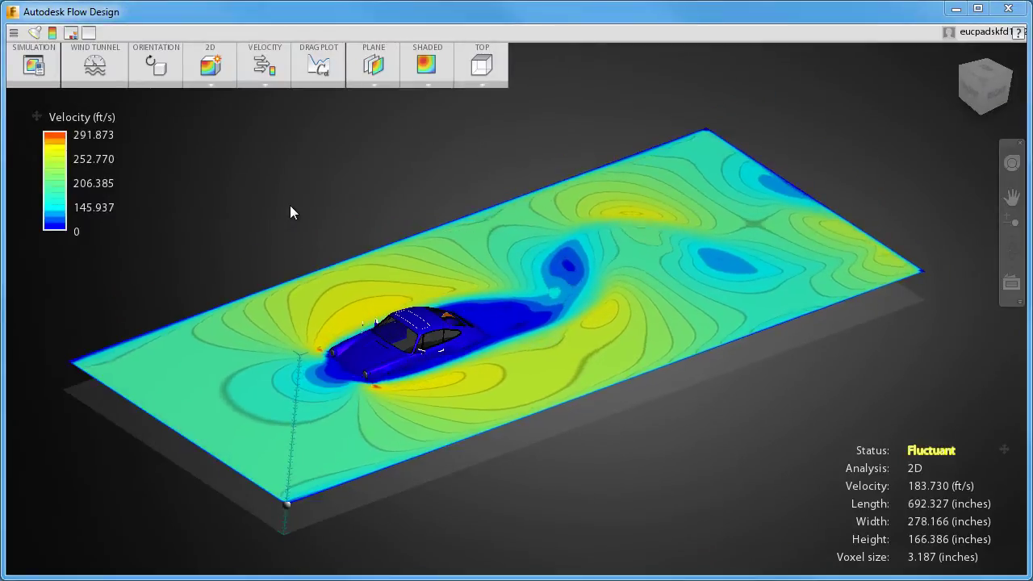
Switch the analysis to 3D and turn on surface pressures on the car
left_click(218, 86)
left_click(215, 115)
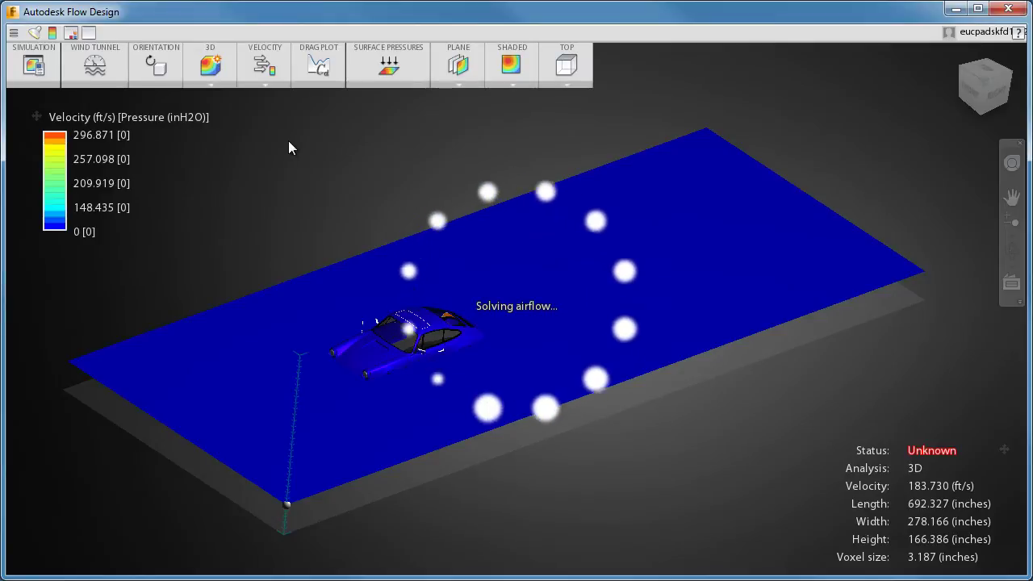
left_click(386, 71)
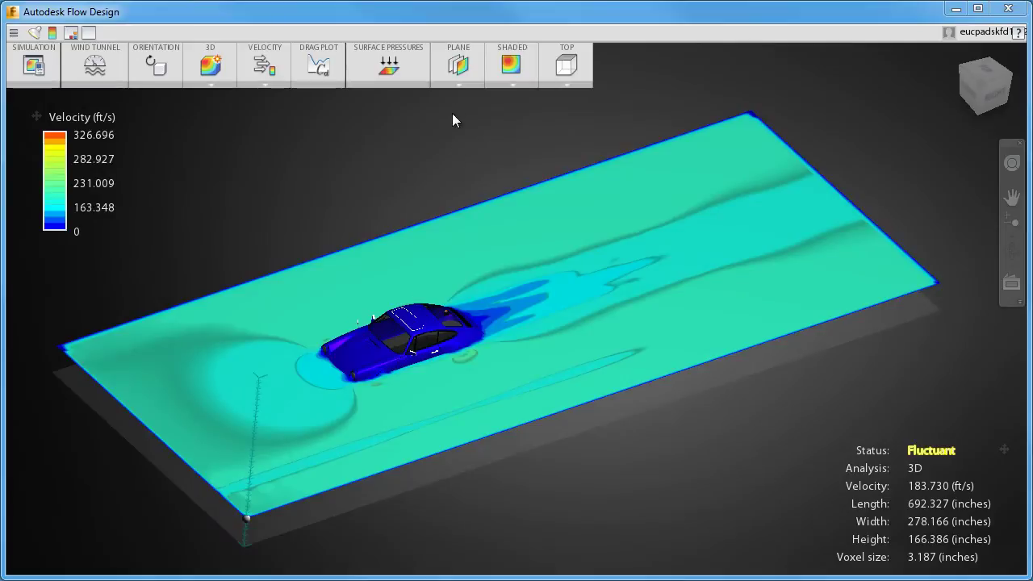
left_click(458, 84)
Show a velocity isosurface and fine-tune its velocity Value in Iso Surface Settings
left_click(458, 156)
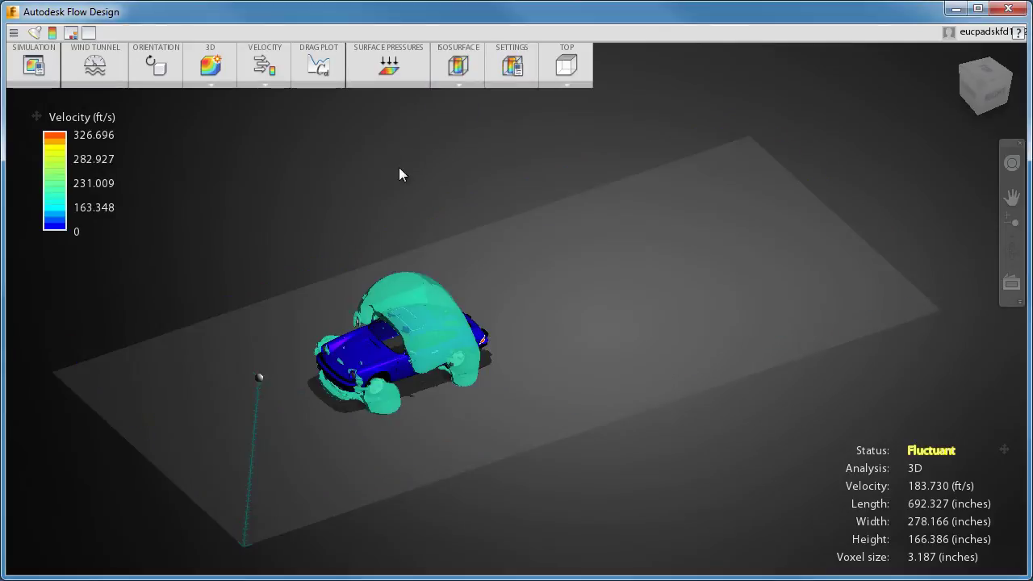
left_click(512, 66)
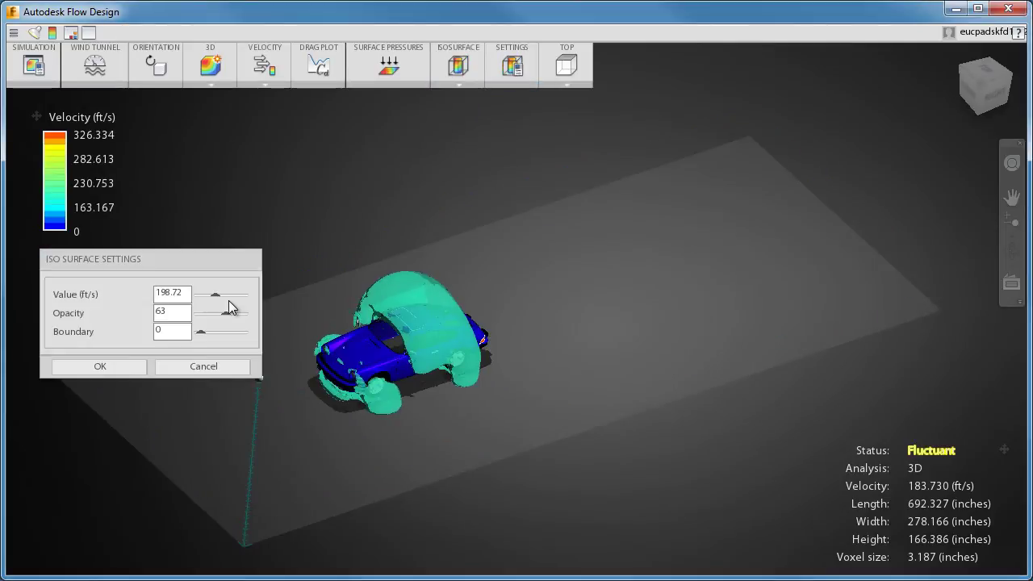
left_click_drag(218, 295, 210, 334)
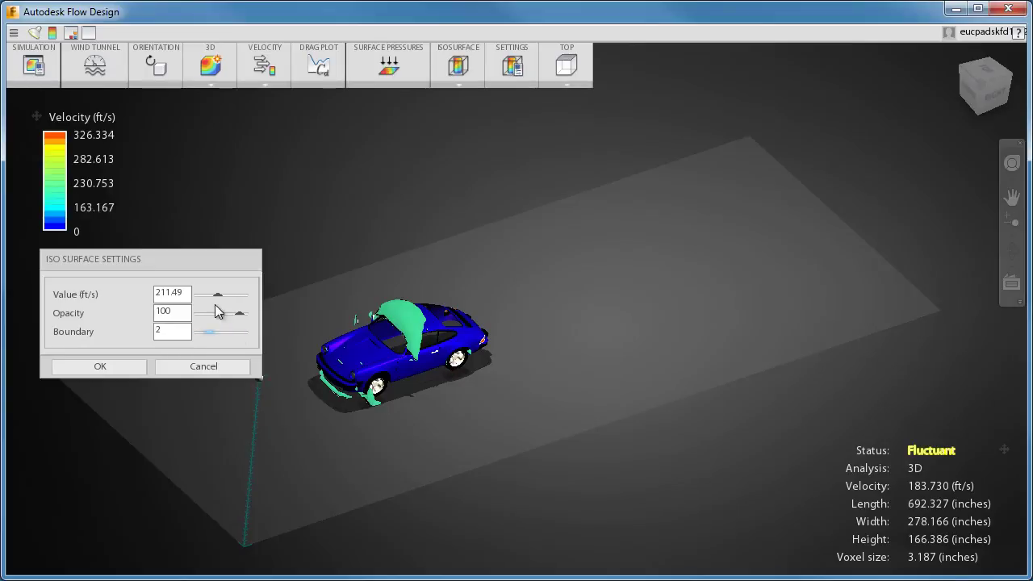
left_click_drag(218, 296, 216, 297)
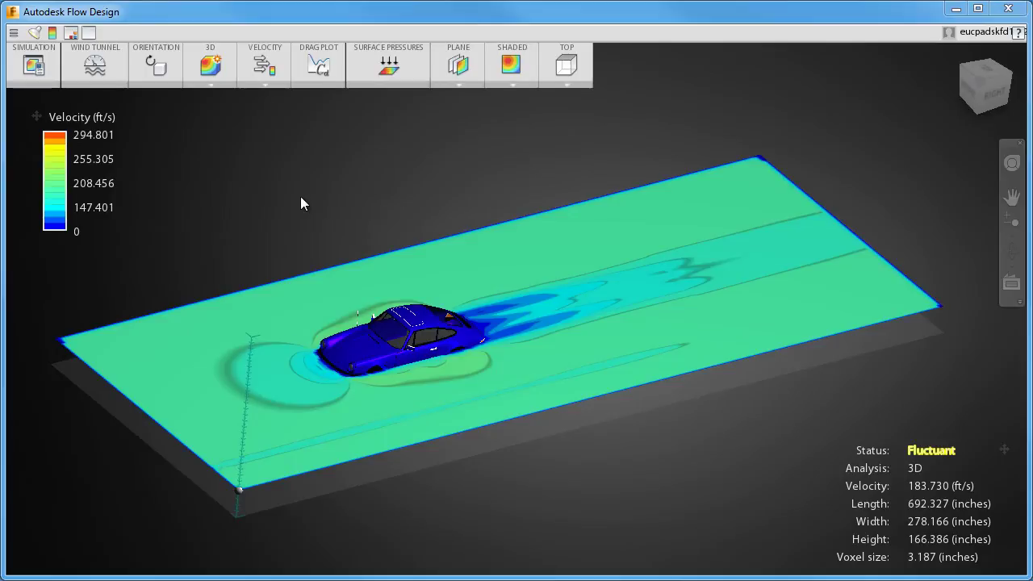
Open the main menu listing Import, Save Image, Save Video and Export
left_click(13, 33)
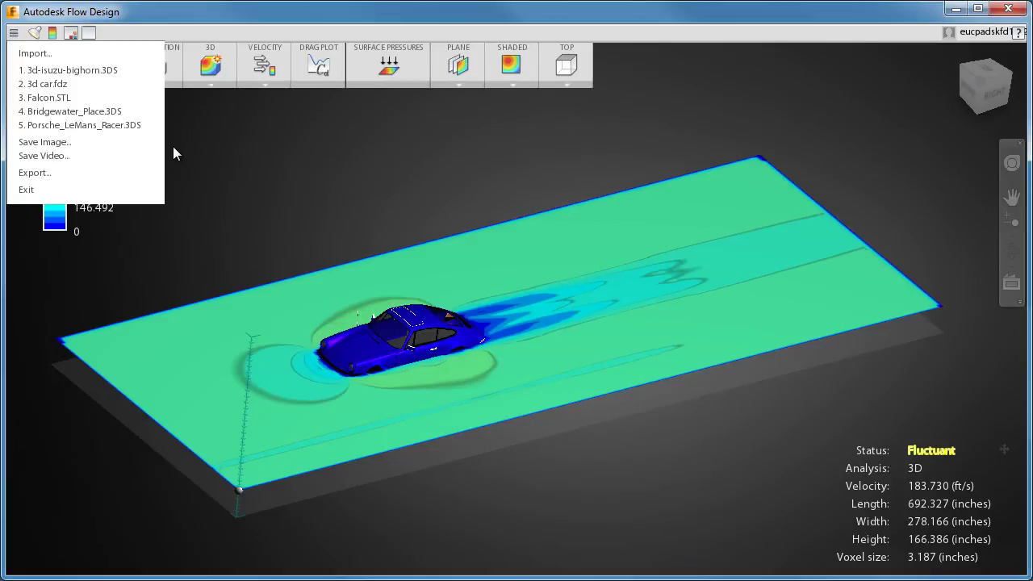